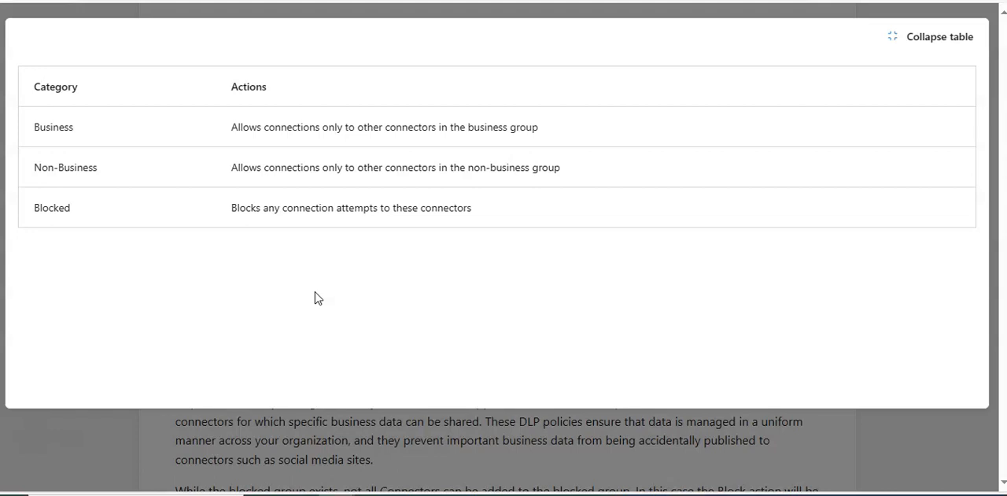
{"action": "left_click", "coordinate": [300, 296]}
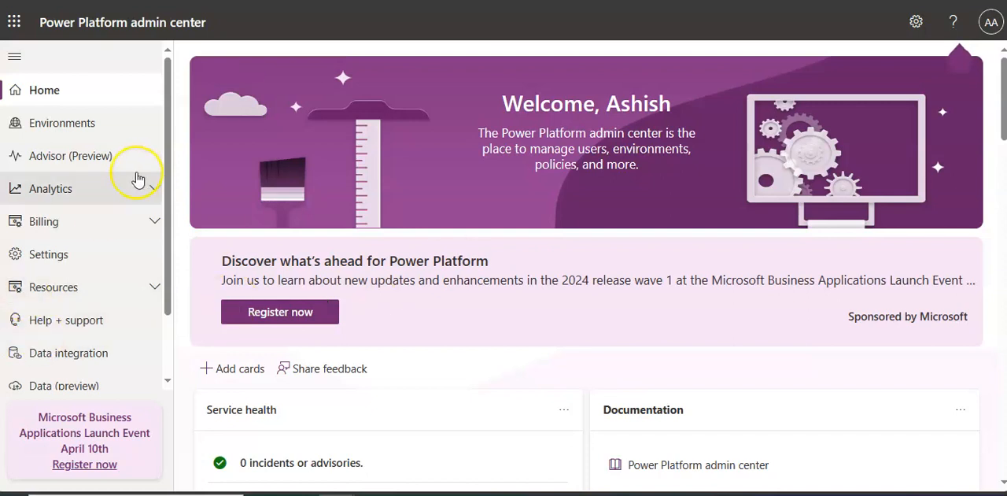
Open the Data policies page from the Policies section of the admin center.
{"action": "scroll", "coordinate": [138, 179], "scroll_direction": "down", "scroll_amount": 1}
{"action": "left_click", "coordinate": [84, 341]}
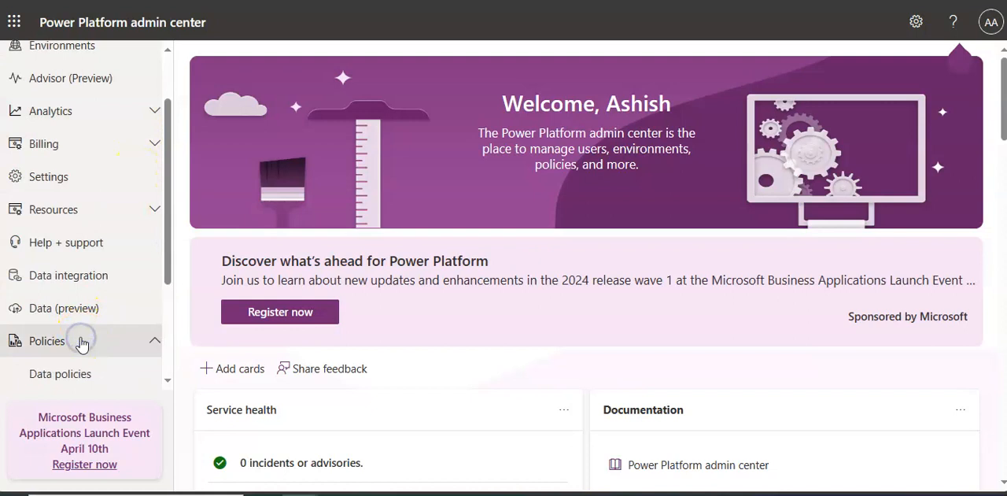
{"action": "scroll", "coordinate": [82, 344], "scroll_direction": "down", "scroll_amount": 1}
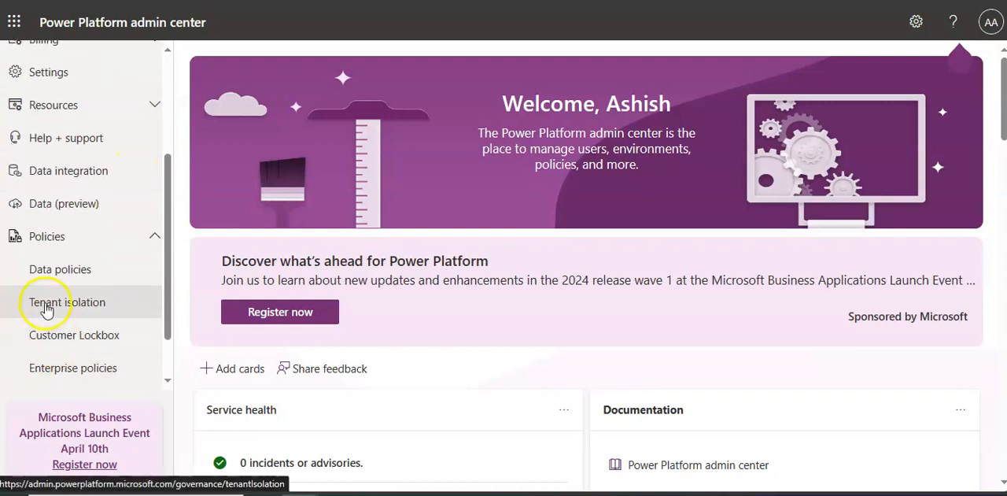
{"action": "left_click", "coordinate": [52, 275]}
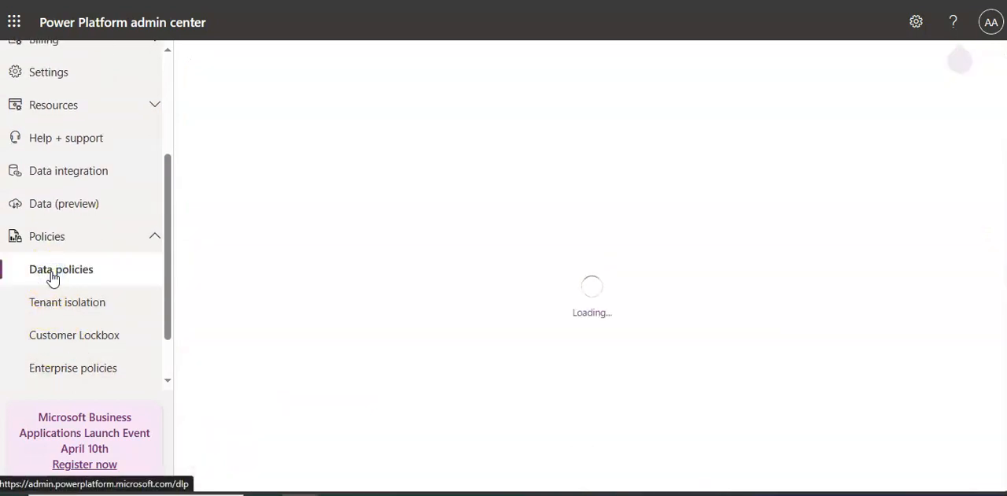
Start a new data policy named TEST and continue to its prebuilt connectors.
{"action": "left_click", "coordinate": [247, 58]}
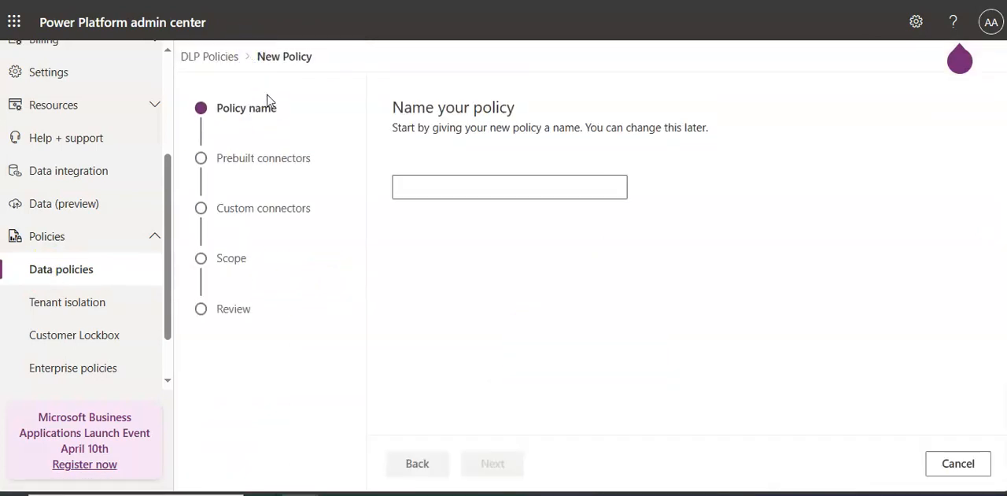
{"action": "left_click", "coordinate": [399, 188]}
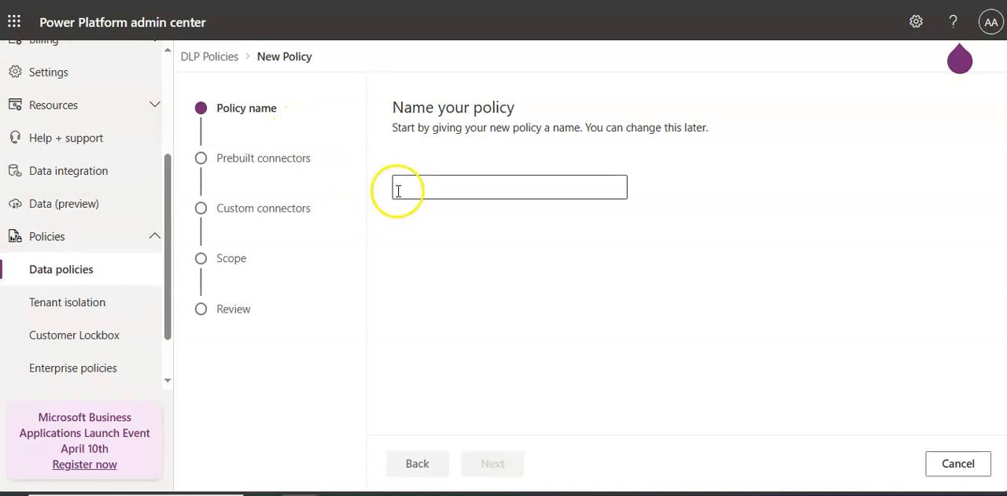
{"action": "type", "text": "TEST"}
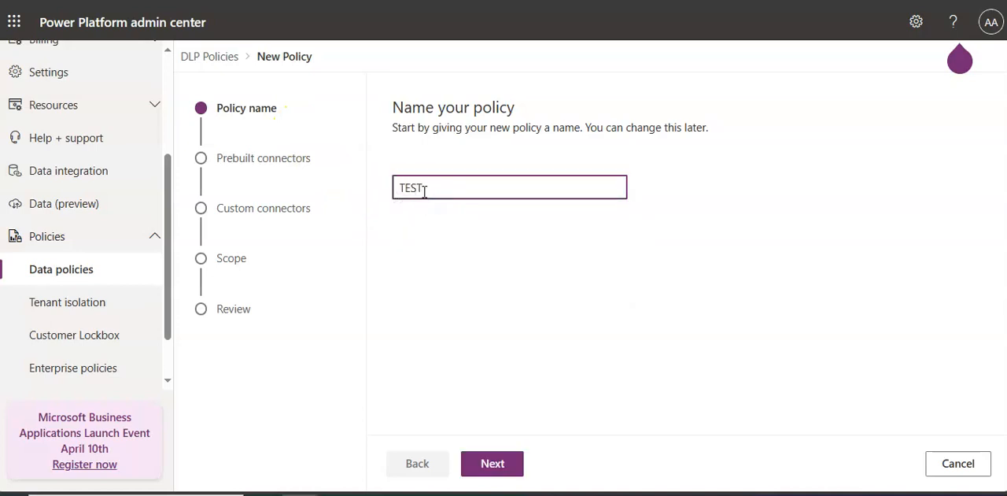
{"action": "left_click", "coordinate": [496, 464]}
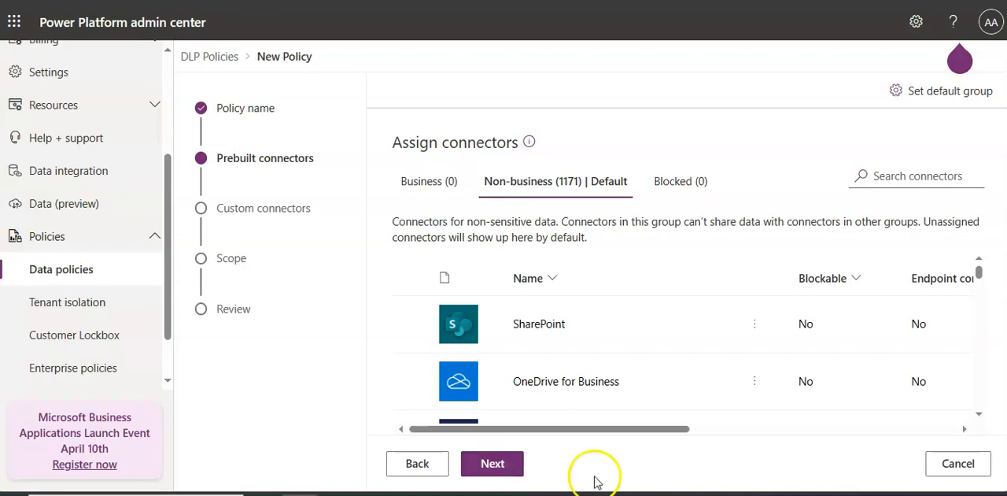
Review the connectors in the default Non-business group, their blockable settings, and the contents of the Business group.
{"action": "scroll", "coordinate": [704, 370], "scroll_direction": "down", "scroll_amount": 1}
{"action": "scroll", "coordinate": [704, 316], "scroll_direction": "down", "scroll_amount": 2}
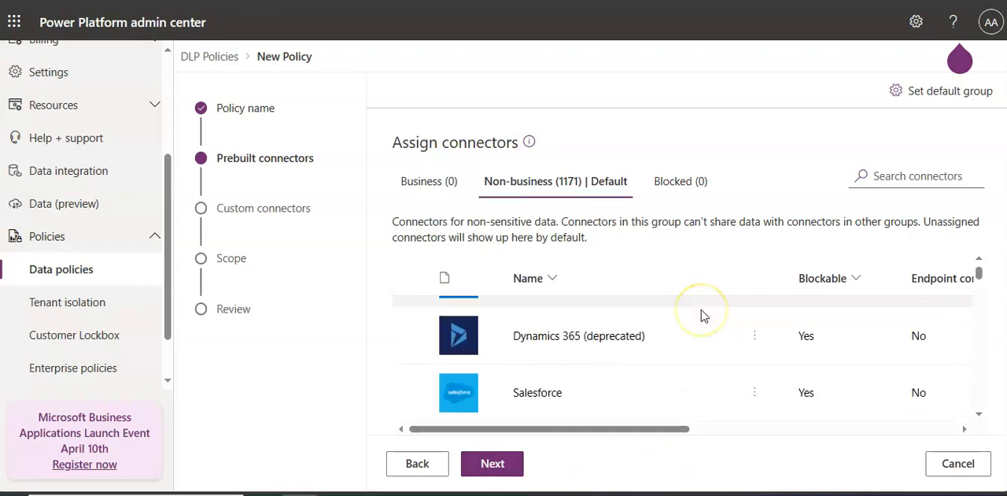
{"action": "scroll", "coordinate": [705, 316], "scroll_direction": "up", "scroll_amount": 1}
{"action": "scroll", "coordinate": [704, 316], "scroll_direction": "down", "scroll_amount": 1}
{"action": "scroll", "coordinate": [704, 315], "scroll_direction": "up", "scroll_amount": 1}
{"action": "scroll", "coordinate": [705, 316], "scroll_direction": "up", "scroll_amount": 2}
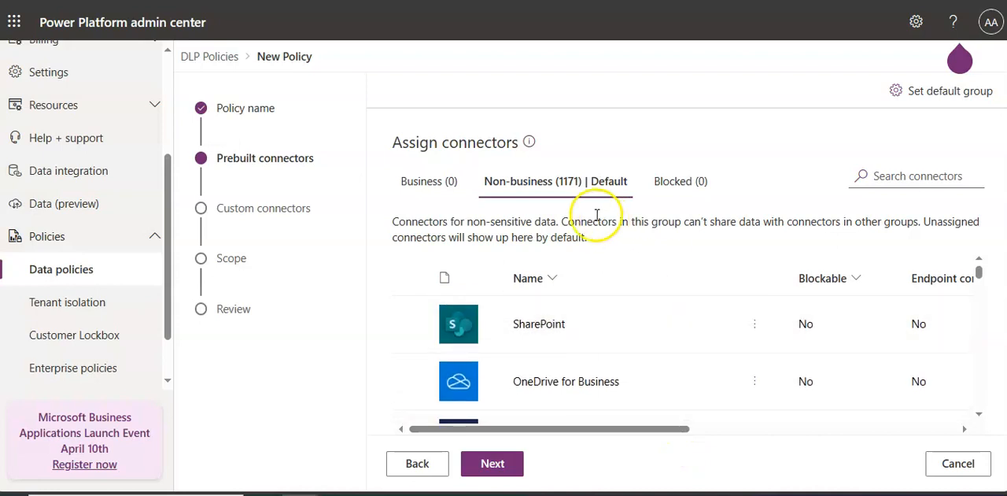
{"action": "left_click", "coordinate": [421, 182]}
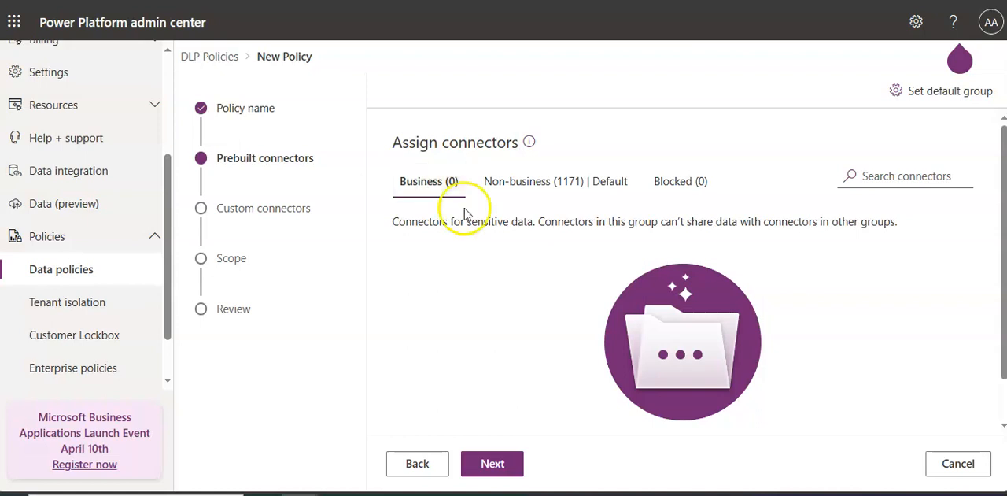
{"action": "left_click", "coordinate": [555, 181]}
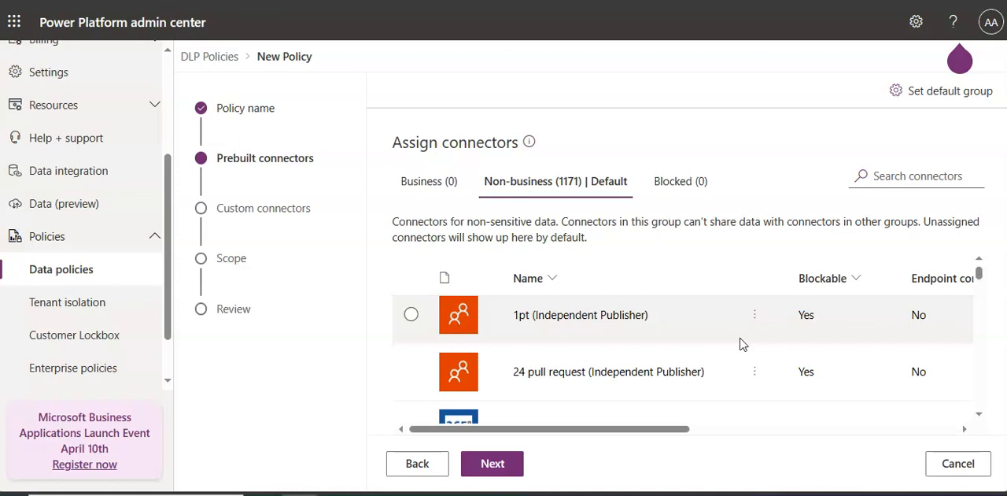
{"action": "scroll", "coordinate": [643, 338], "scroll_direction": "up", "scroll_amount": 10}
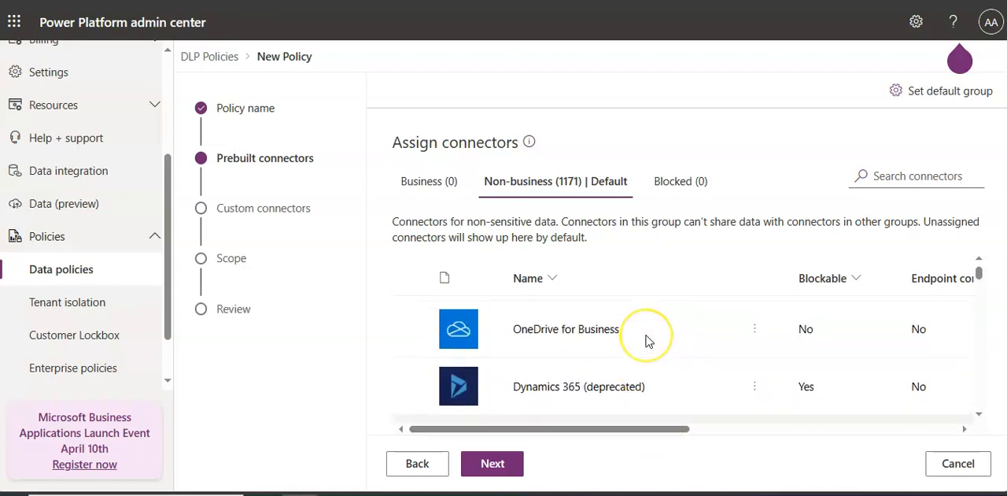
{"action": "scroll", "coordinate": [647, 339], "scroll_direction": "down", "scroll_amount": 3}
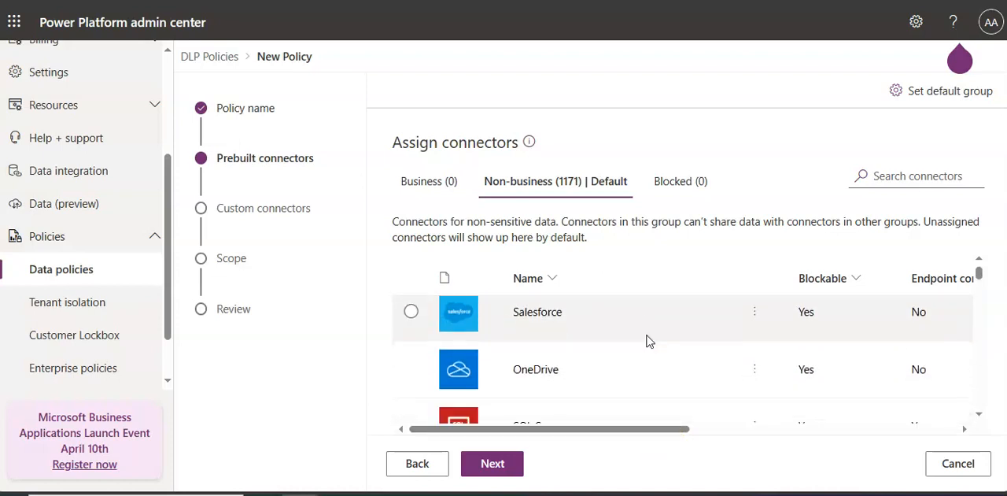
{"action": "scroll", "coordinate": [646, 340], "scroll_direction": "down", "scroll_amount": 3}
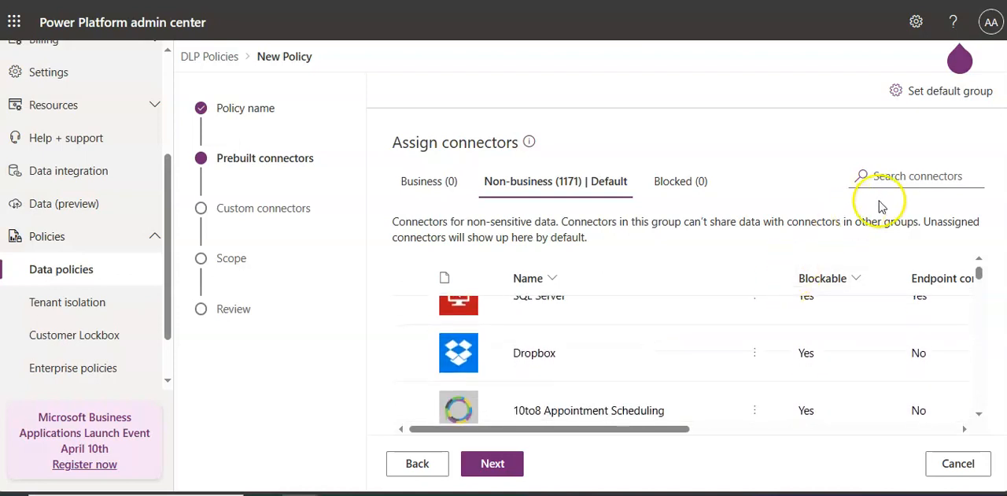
Search the connectors for SHAREPOINT, move the SharePoint connector to the Business group, and continue to the custom connectors.
{"action": "left_click", "coordinate": [921, 176]}
{"action": "type", "text": "S"}
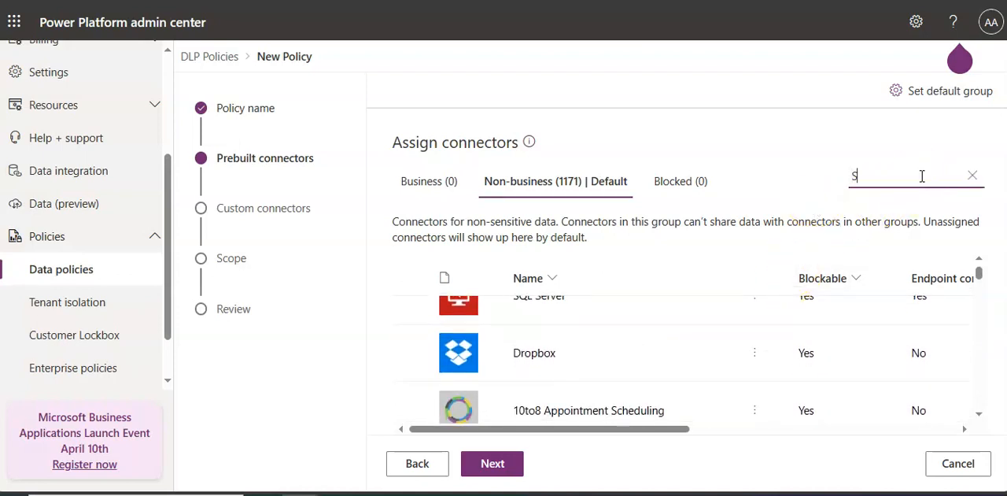
{"action": "type", "text": "HARE"}
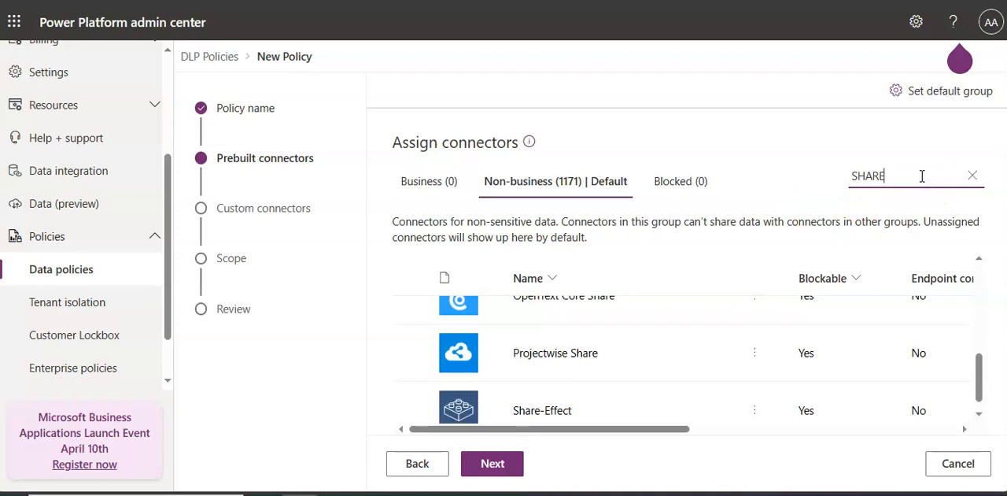
{"action": "type", "text": "POINT"}
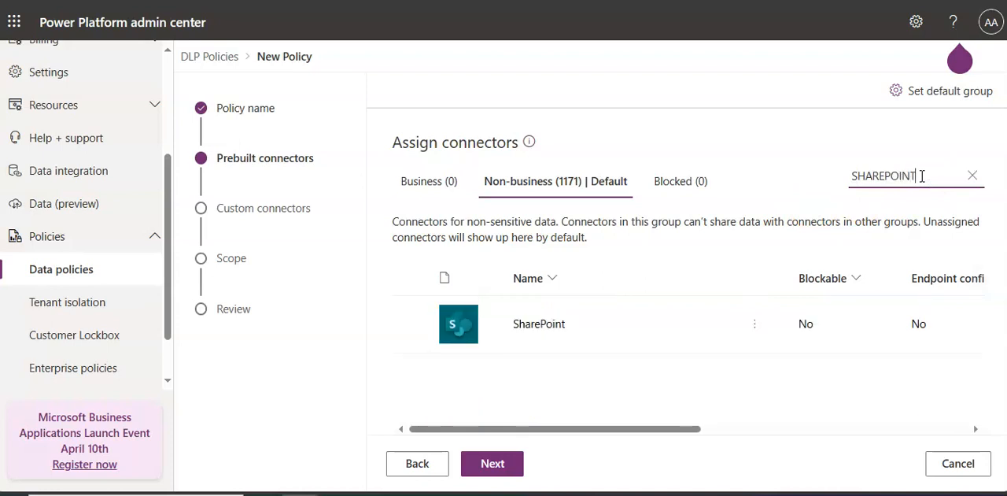
{"action": "left_click", "coordinate": [410, 324]}
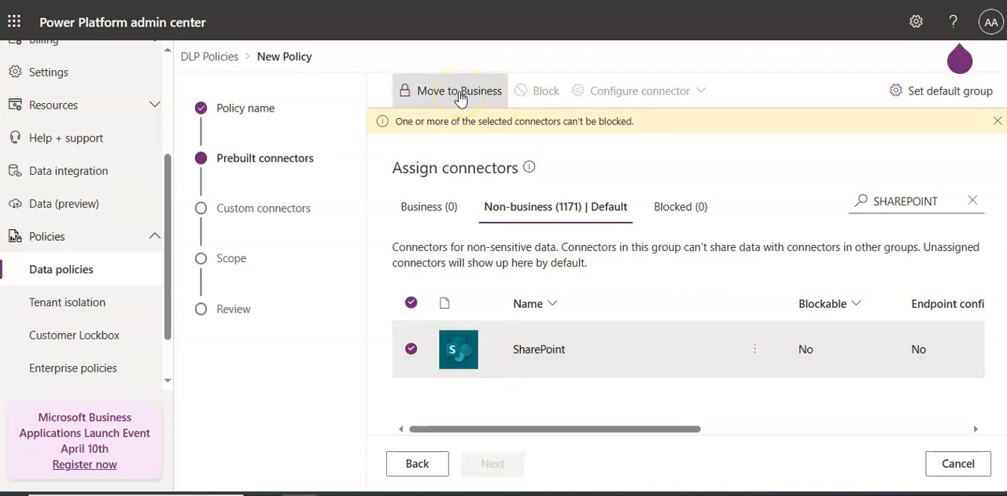
{"action": "left_click", "coordinate": [460, 93]}
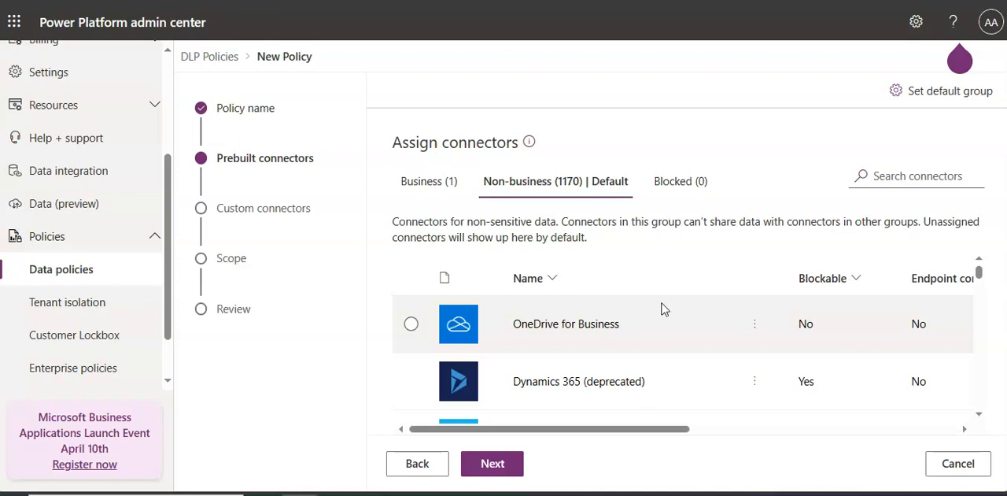
{"action": "left_click", "coordinate": [492, 463]}
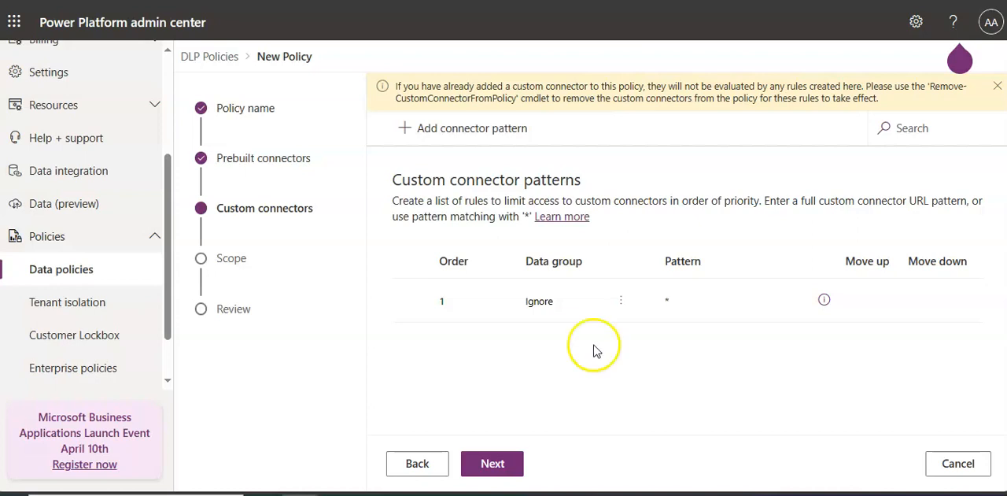
{"action": "left_click", "coordinate": [412, 299]}
{"action": "left_click", "coordinate": [411, 299]}
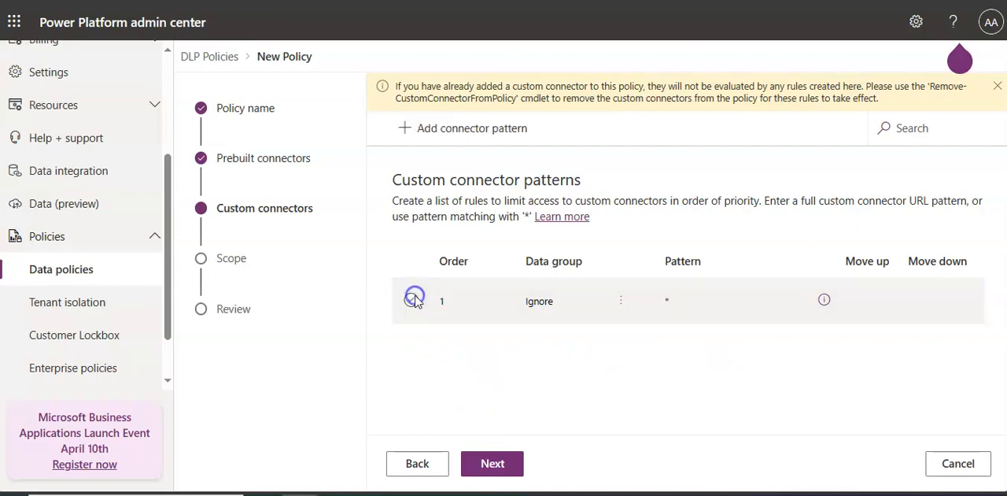
{"action": "left_click", "coordinate": [480, 129]}
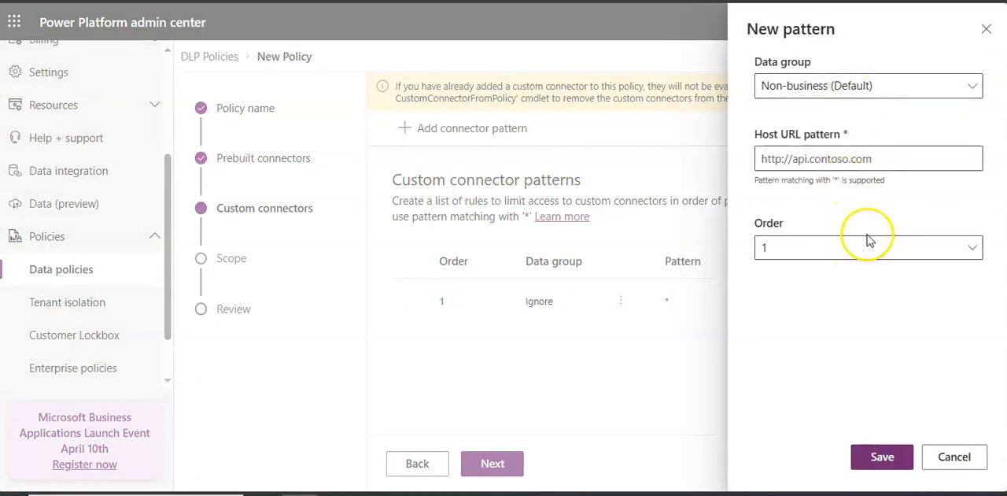
{"action": "left_click", "coordinate": [866, 91]}
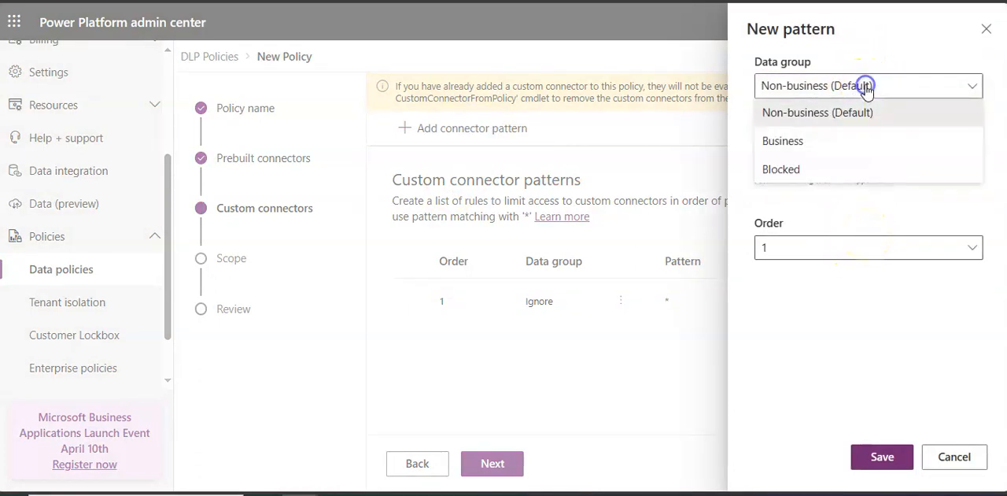
{"action": "left_click", "coordinate": [867, 87]}
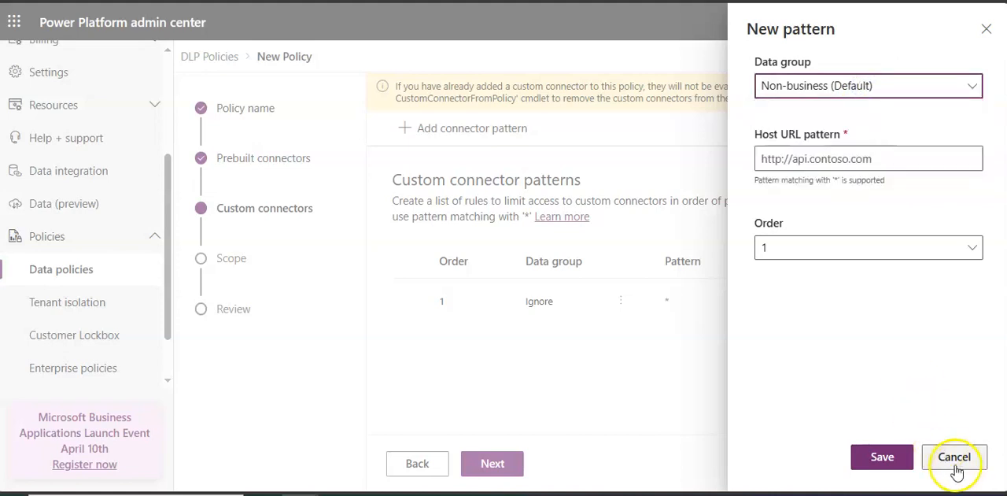
{"action": "left_click", "coordinate": [880, 455]}
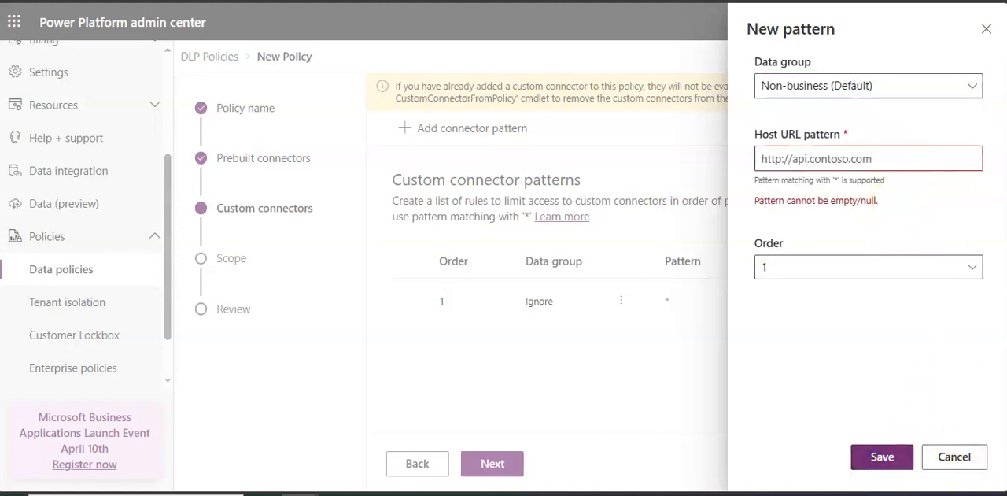
{"action": "left_click", "coordinate": [956, 460]}
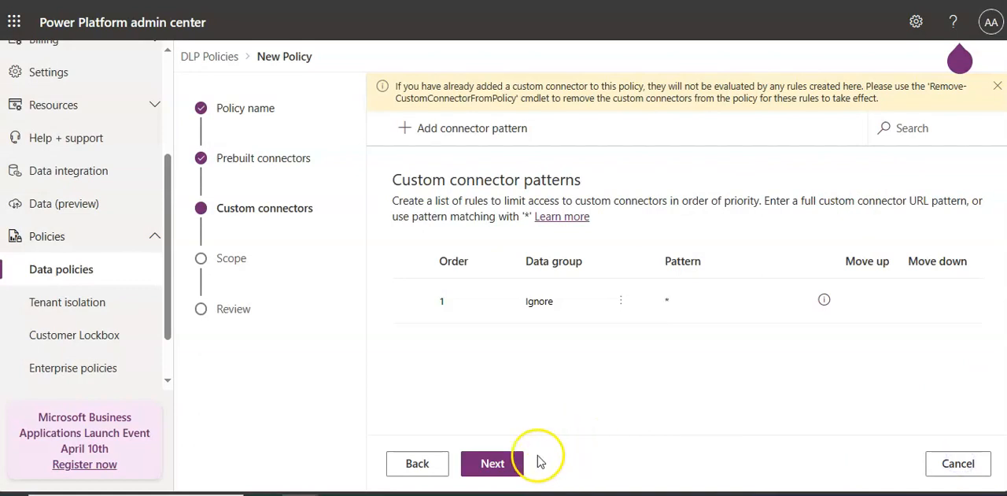
Keep the default custom connector pattern, set the policy scope to Add all environments, and create the policy.
{"action": "left_click", "coordinate": [499, 470]}
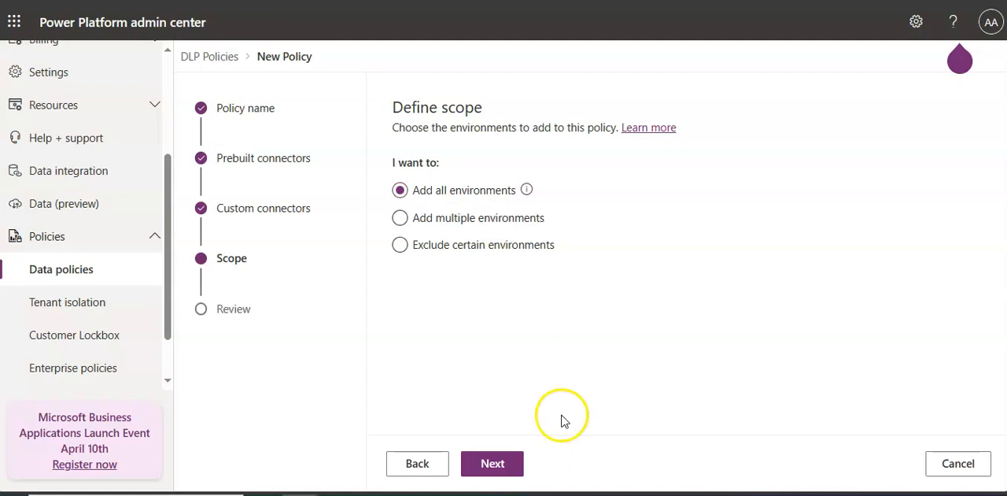
{"action": "left_click", "coordinate": [488, 217]}
{"action": "left_click", "coordinate": [490, 245]}
{"action": "left_click", "coordinate": [480, 190]}
{"action": "left_click", "coordinate": [492, 466]}
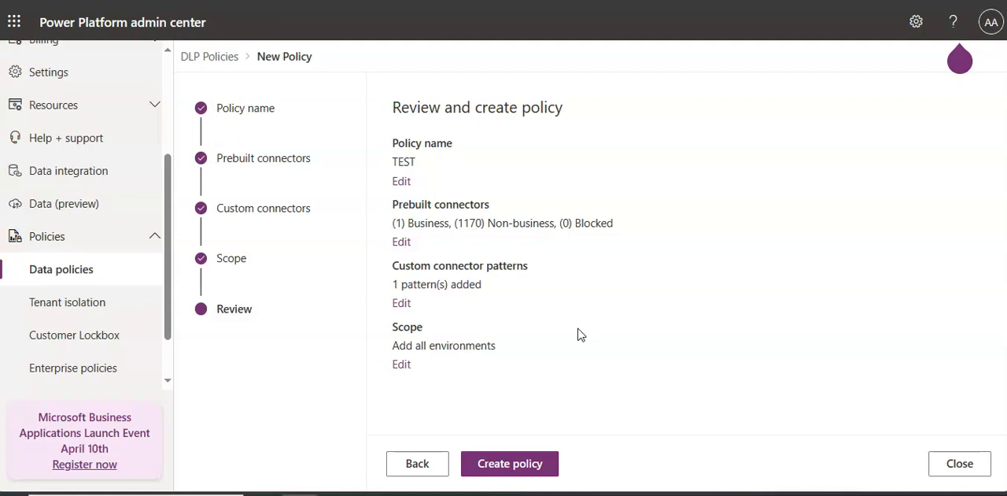
{"action": "left_click", "coordinate": [525, 468]}
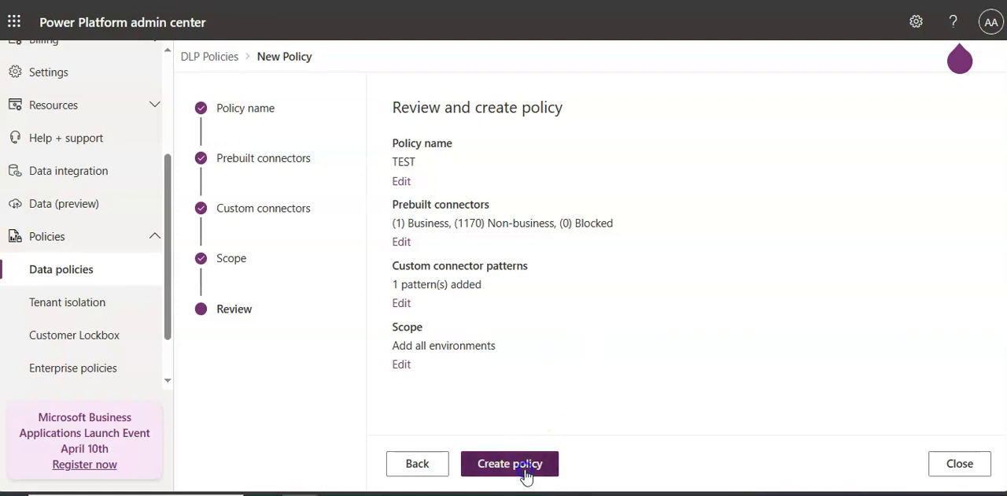